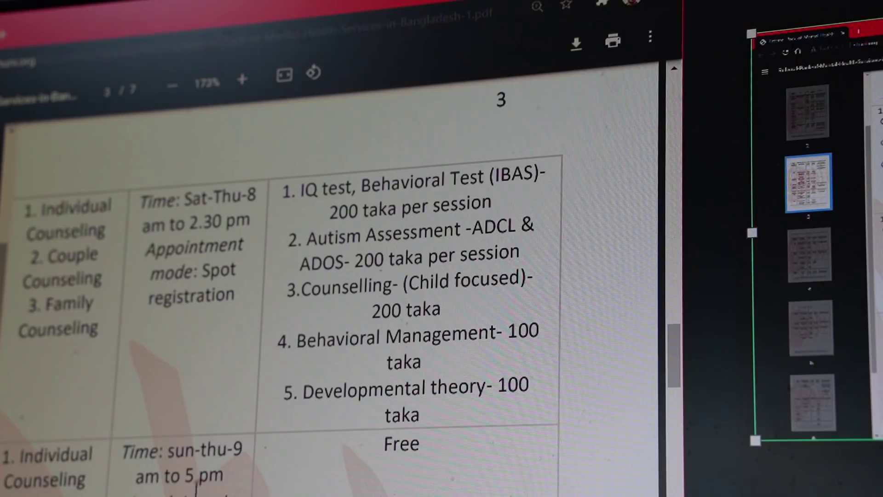
Highlight and clear the IQ test price rows, then the page 6 Helpline Services rows.
left_click_drag(283, 200, 432, 415)
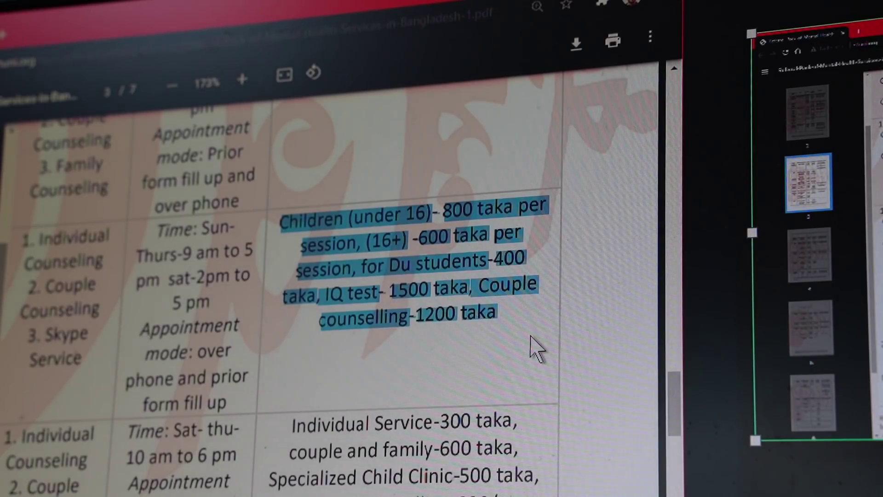
left_click(535, 349)
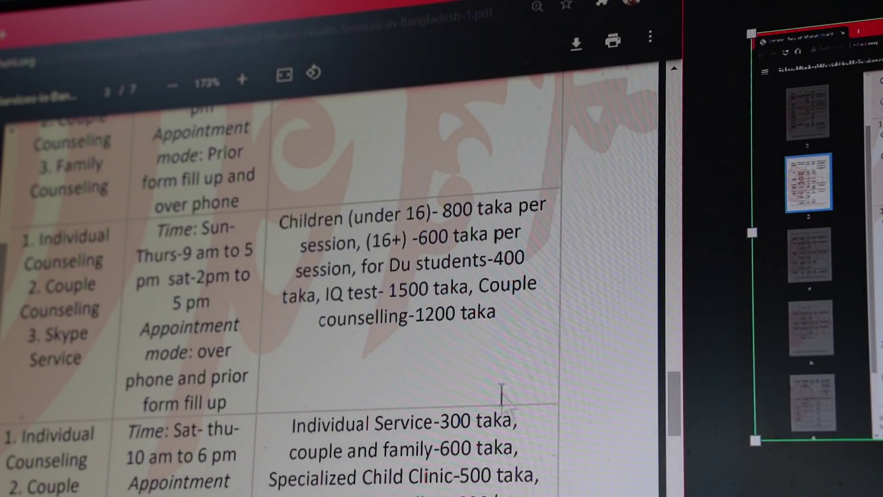
scroll(502, 395, "up", 10)
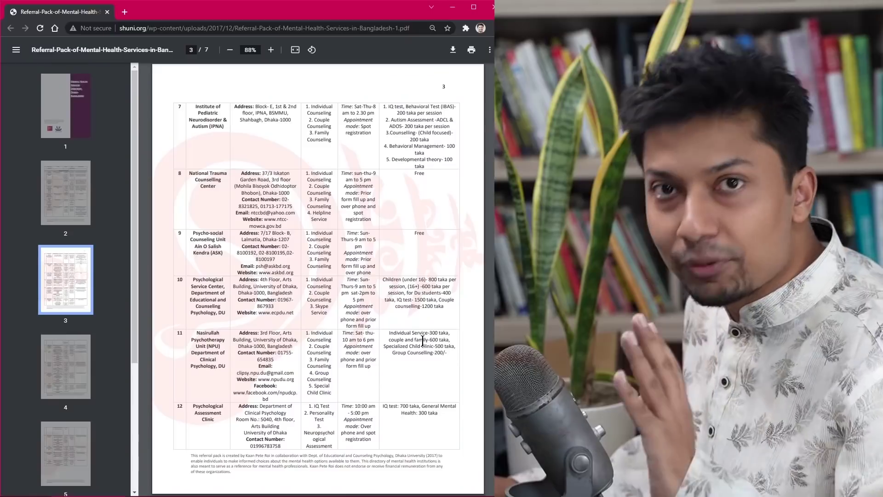
scroll(421, 339, "down", 5)
scroll(423, 341, "down", 5)
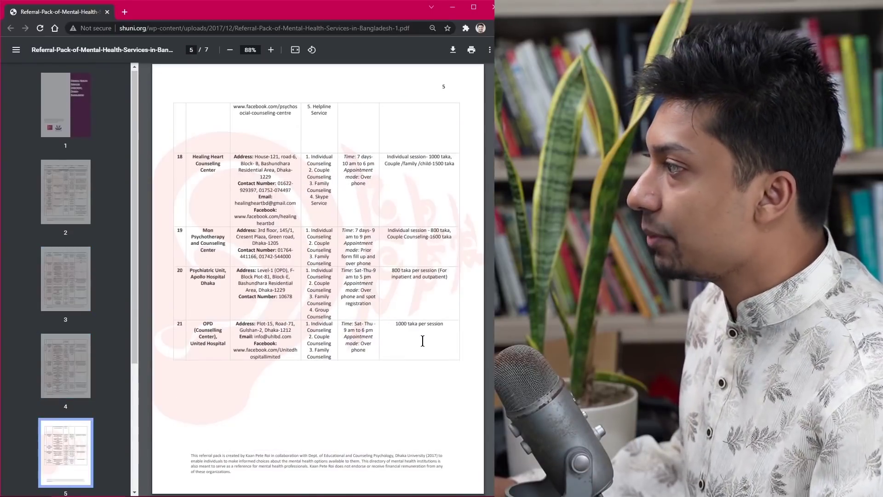
scroll(423, 341, "down", 5)
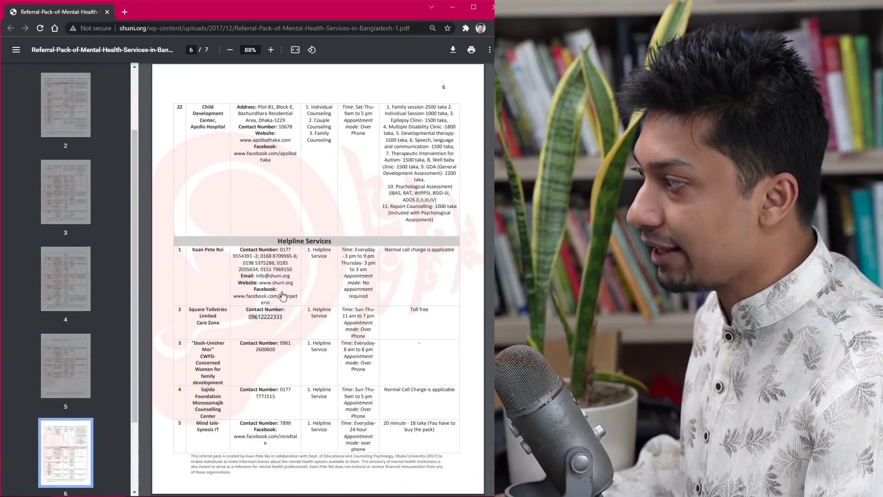
left_click_drag(178, 251, 451, 434)
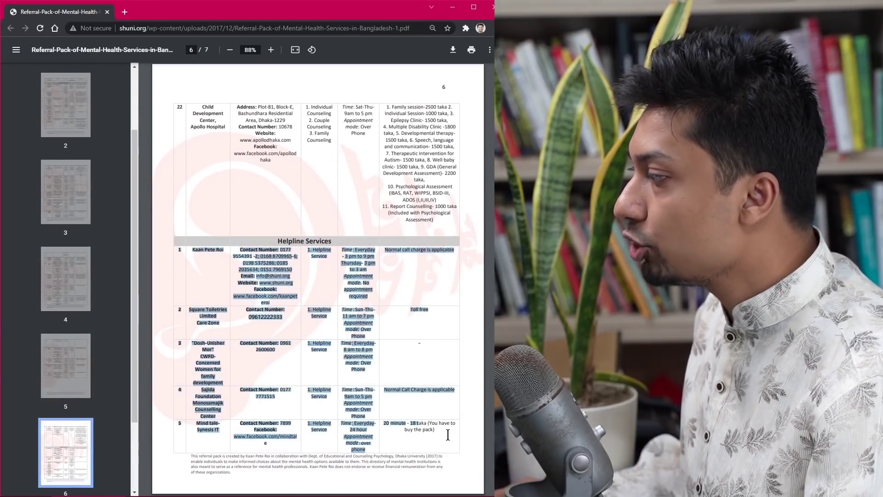
left_click(376, 347)
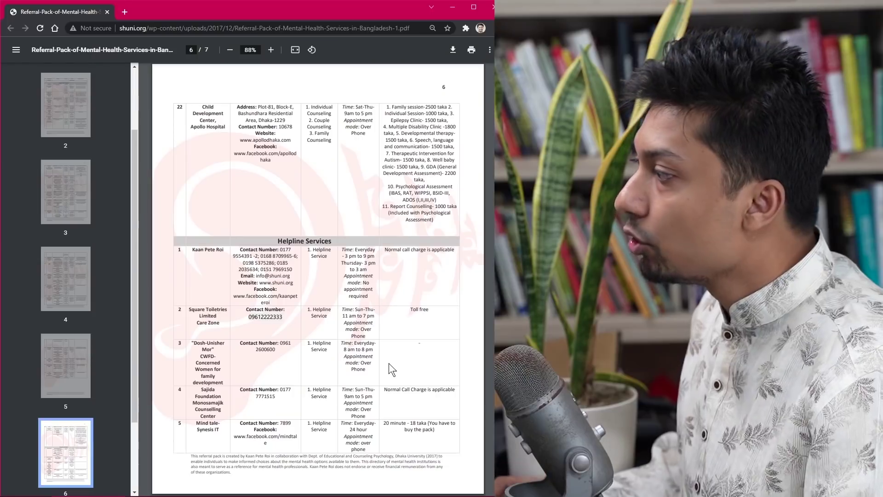
scroll(389, 363, "up", 1)
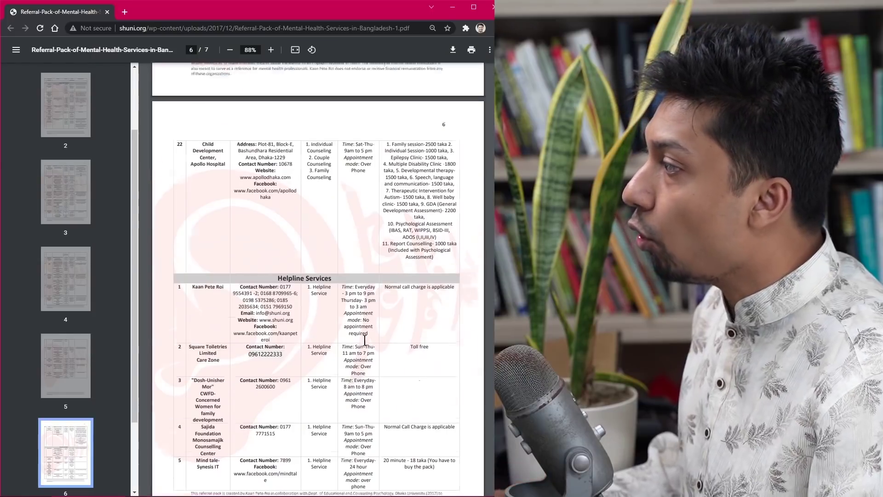
scroll(363, 340, "down", 8)
scroll(361, 336, "up", 1)
scroll(362, 337, "up", 5)
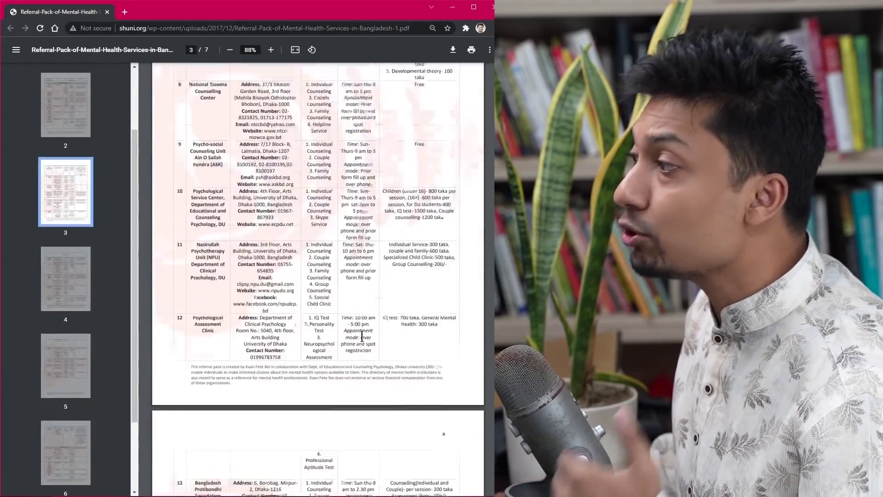
scroll(361, 337, "up", 4)
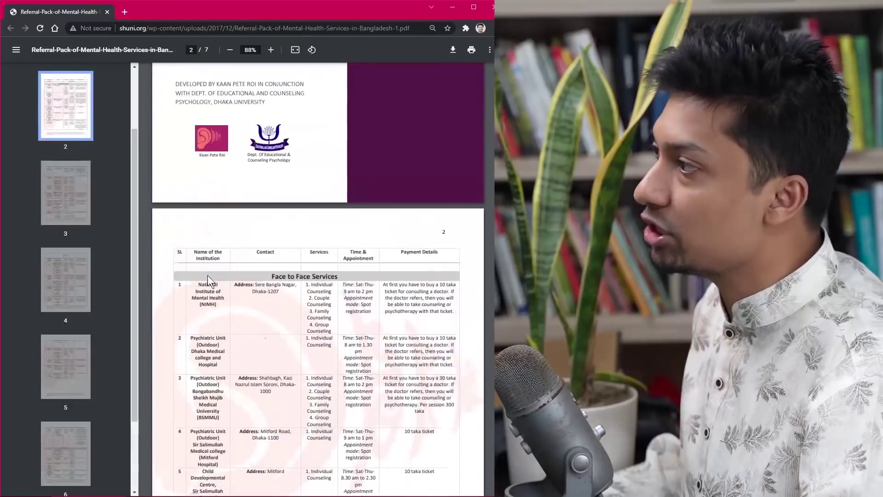
scroll(227, 193, "up", 4)
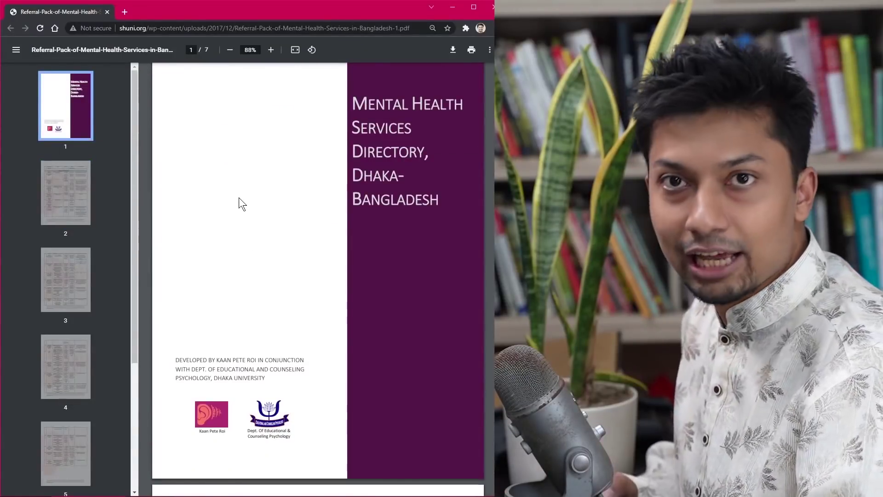